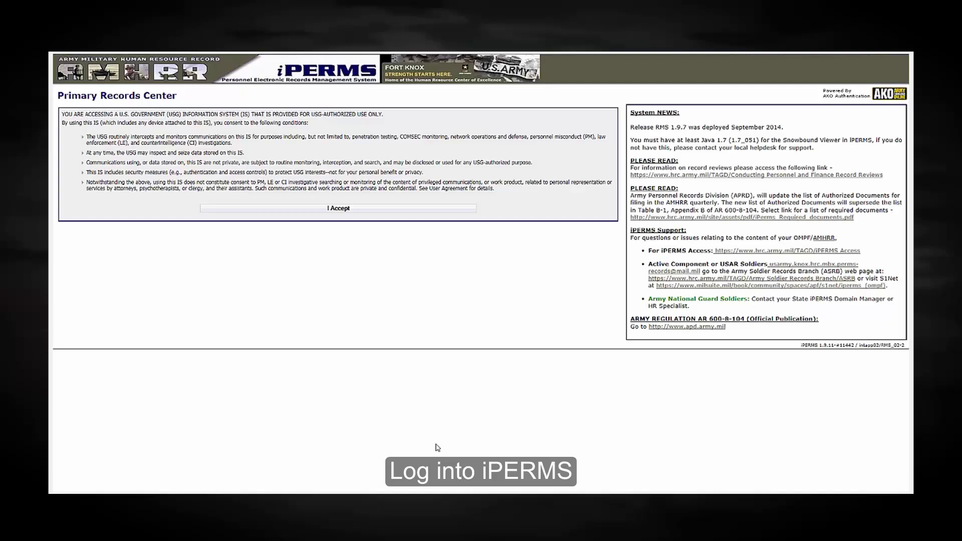
- Log in by certificate as Record Manager, accepting the usage terms and Privacy Act notice, and open Reviews
left_click(340, 210)
left_click(104, 215)
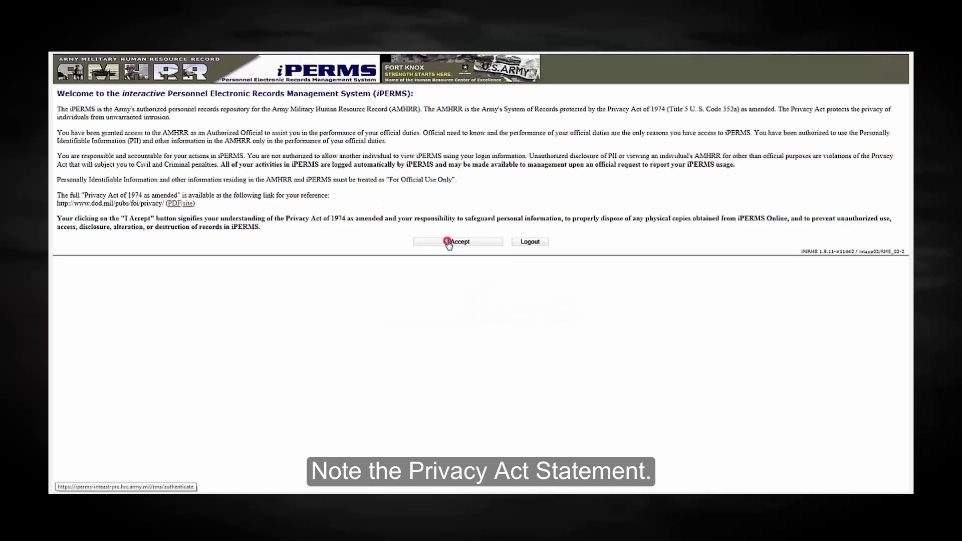
left_click(113, 174)
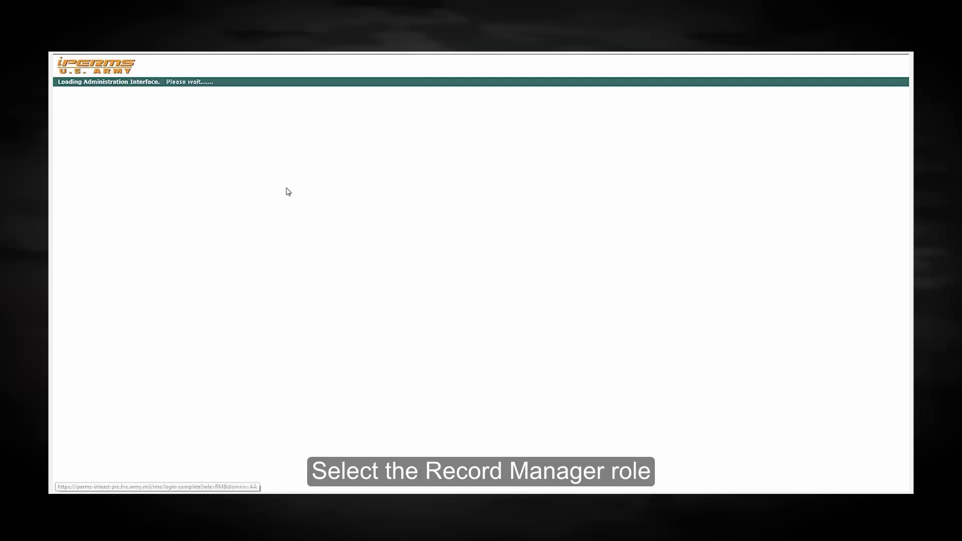
left_click(138, 84)
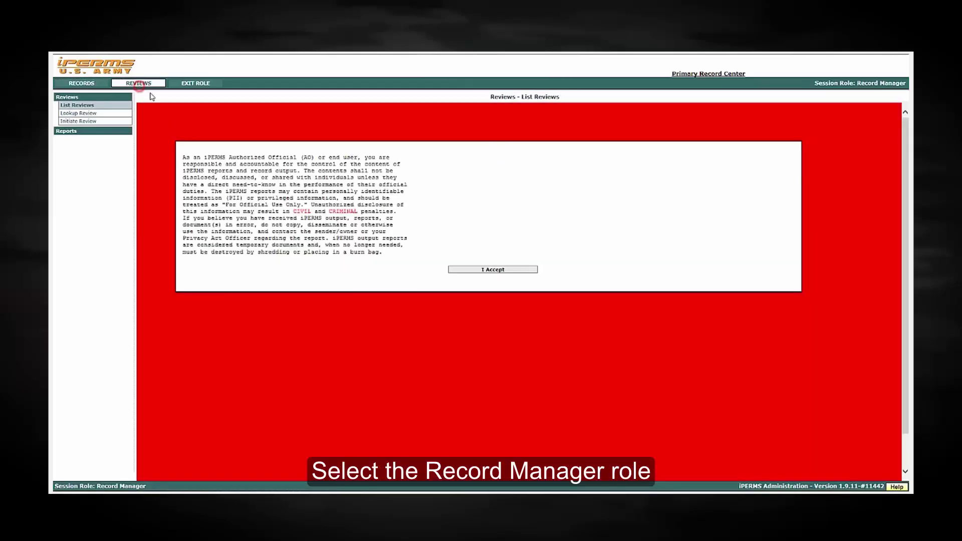
left_click(489, 270)
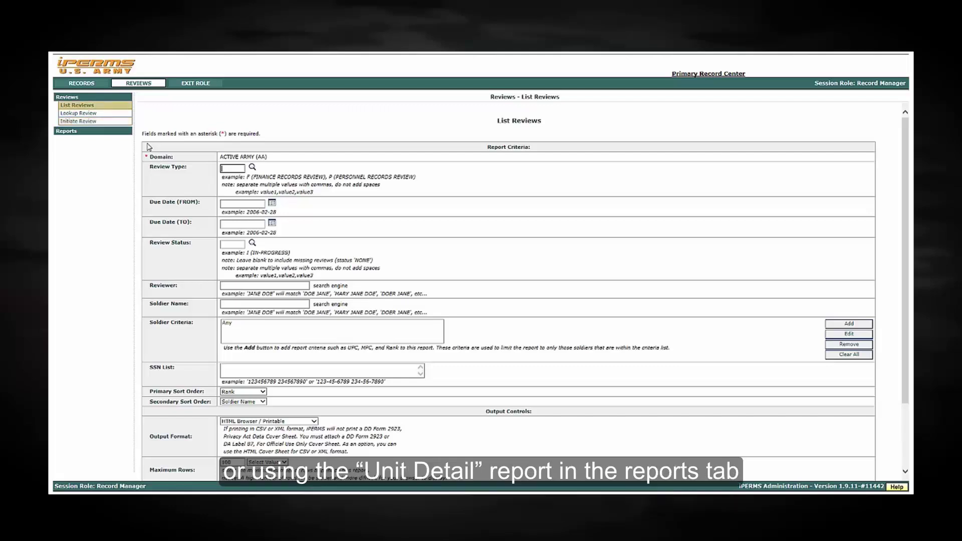
- Look over the Reports list, such as Command Summary, then return to the Reviews section
left_click(66, 131)
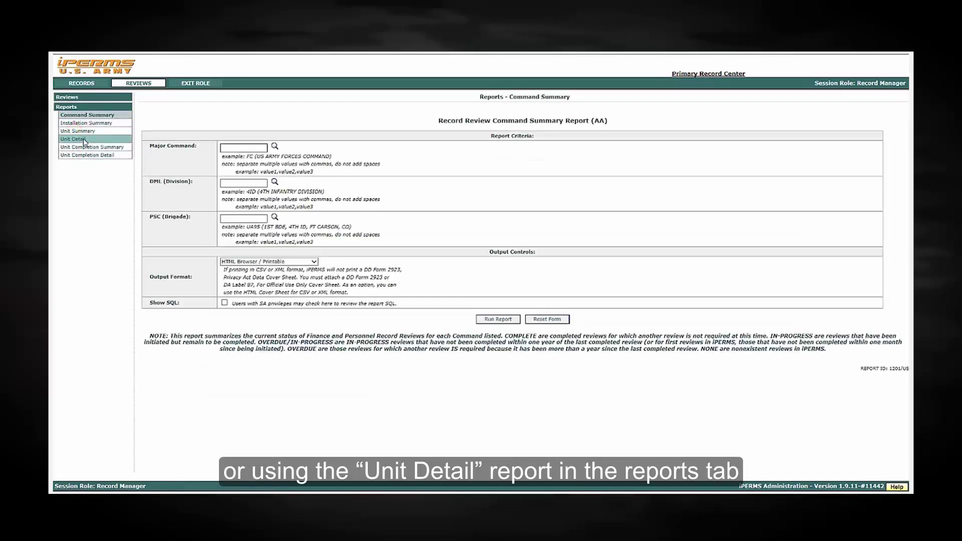
left_click(89, 97)
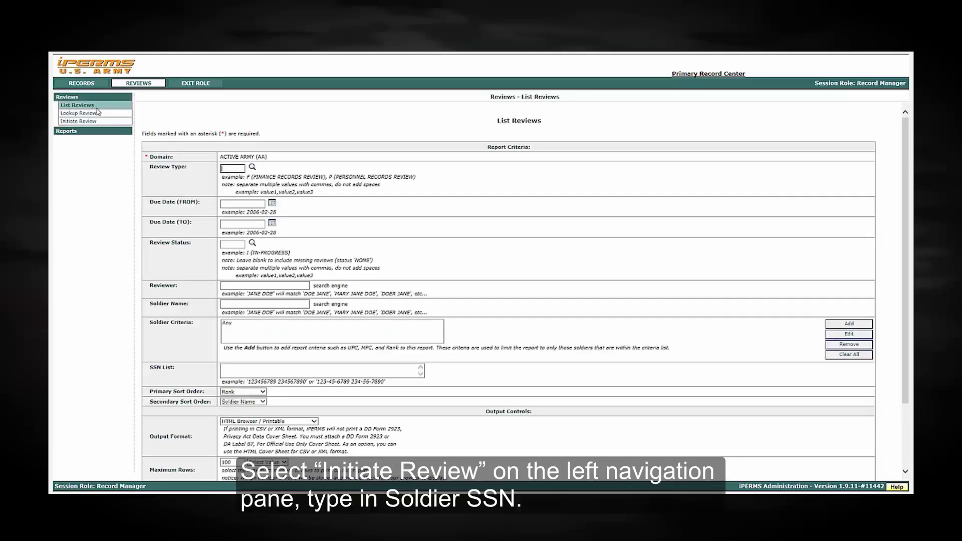
- Start a record review with the soldier's SSN and Personnel Records Review as the type
left_click(85, 120)
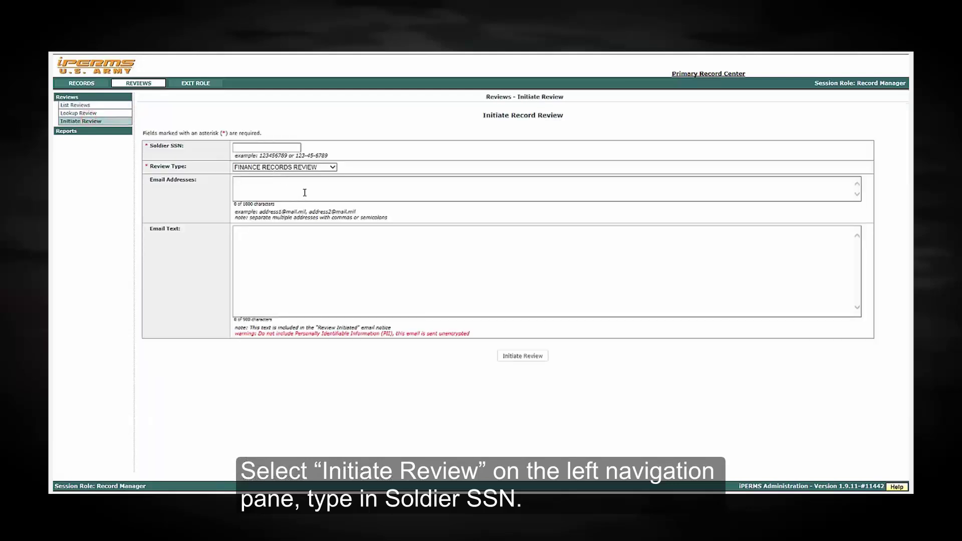
left_click(247, 148)
type("66")
type("6057")
type("73")
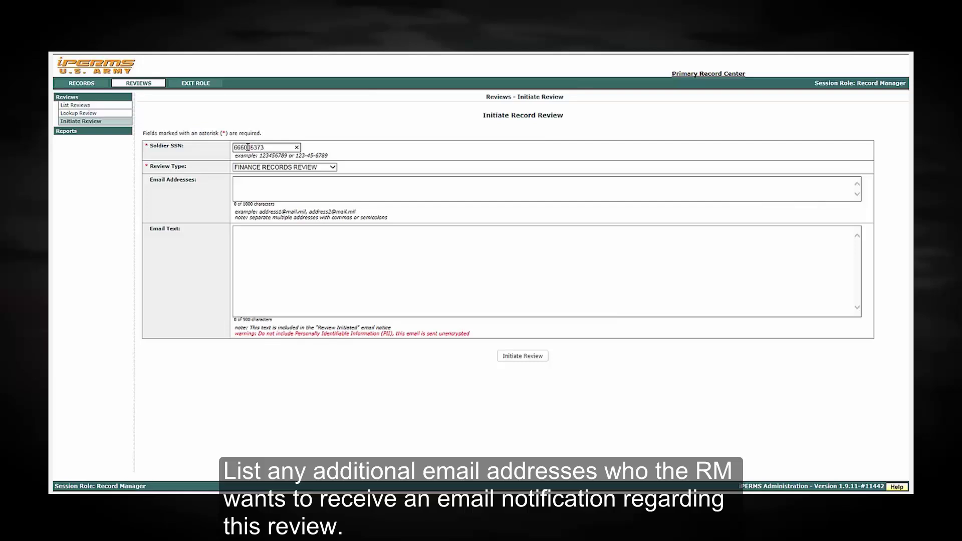
left_click(330, 168)
left_click(303, 174)
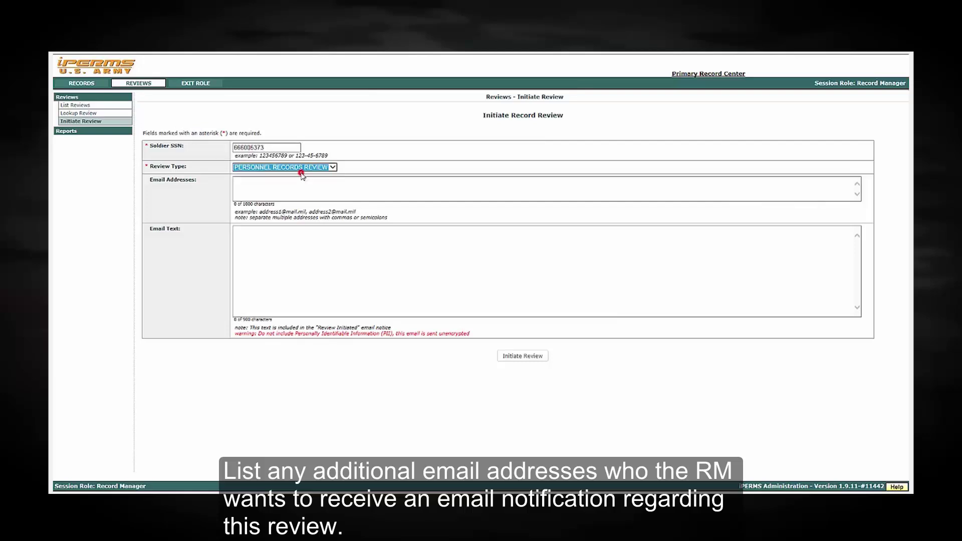
- Write the email text announcing the 0930, 31 January review appointment
left_click(256, 191)
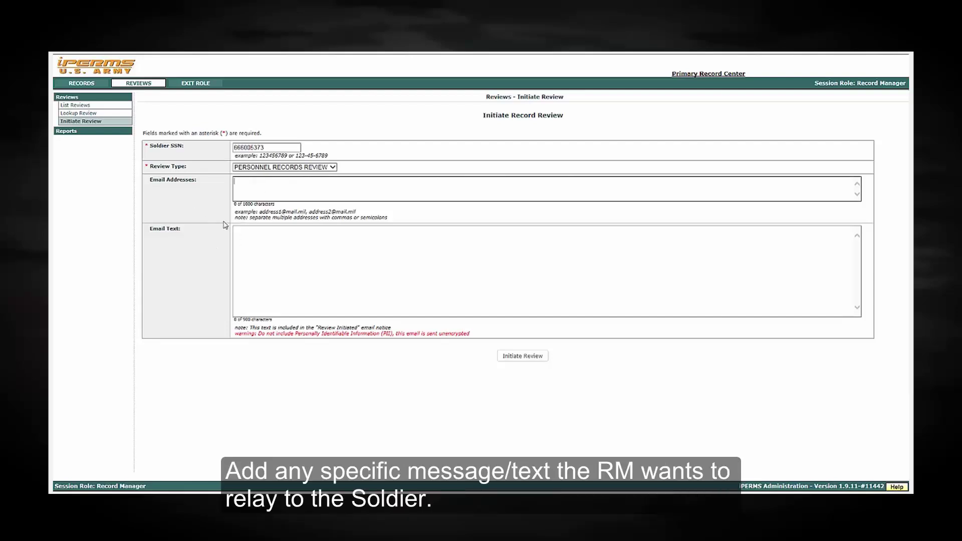
left_click(237, 239)
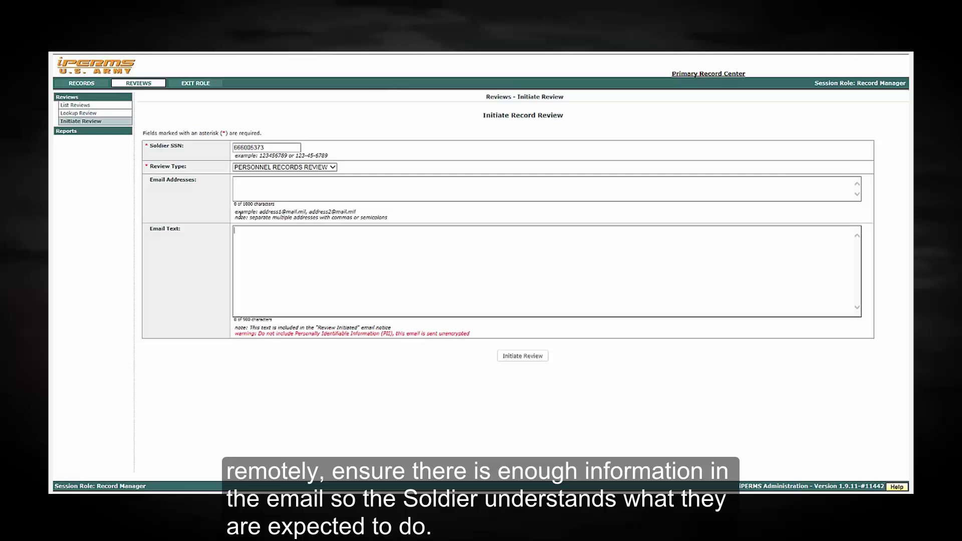
type("You ")
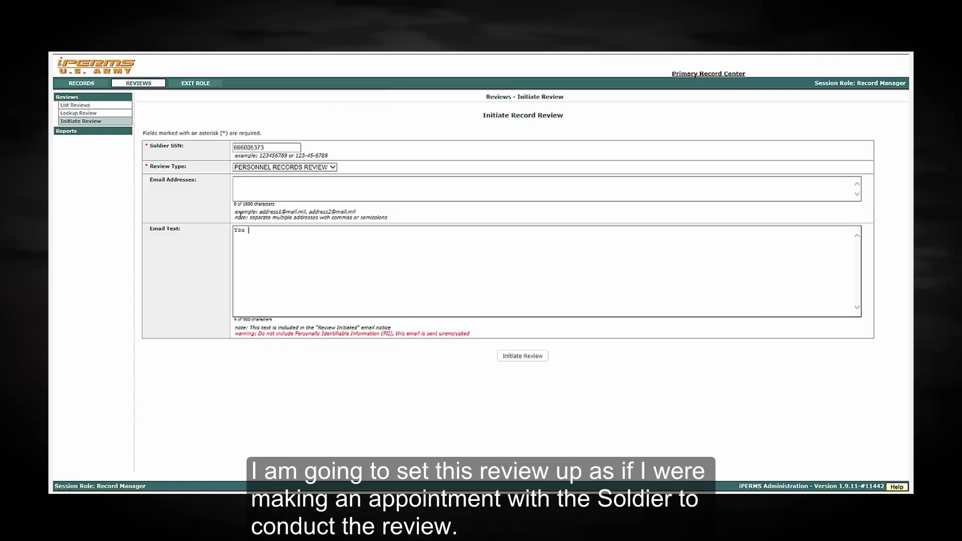
type("have an appointment at 0930 on 31 January")
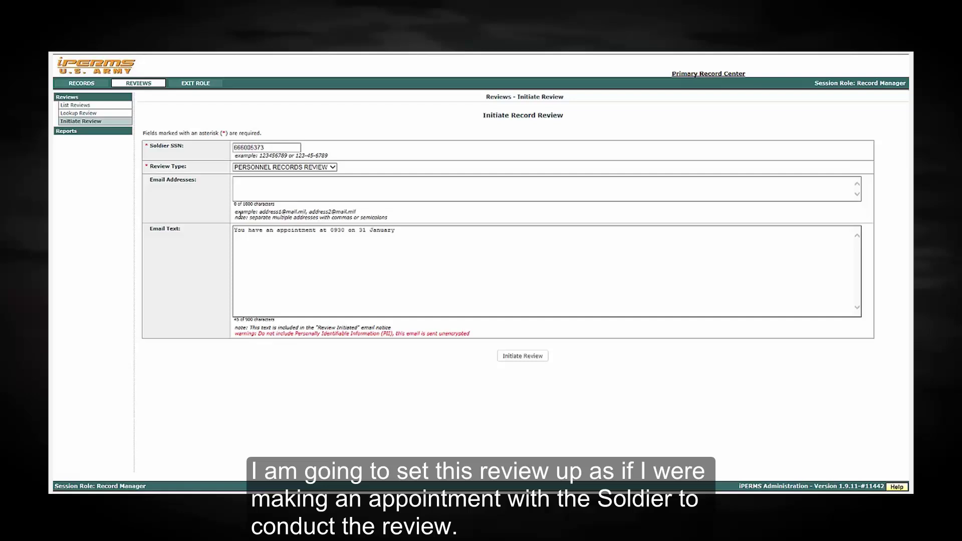
type(" to do your review.  Blease bring a copy of you ")
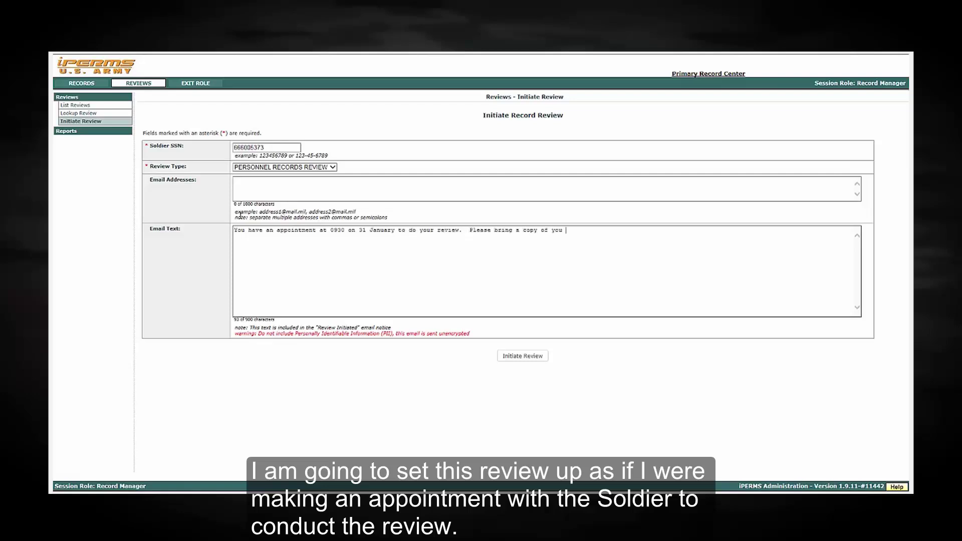
type("LES and any personnel documentation you have.")
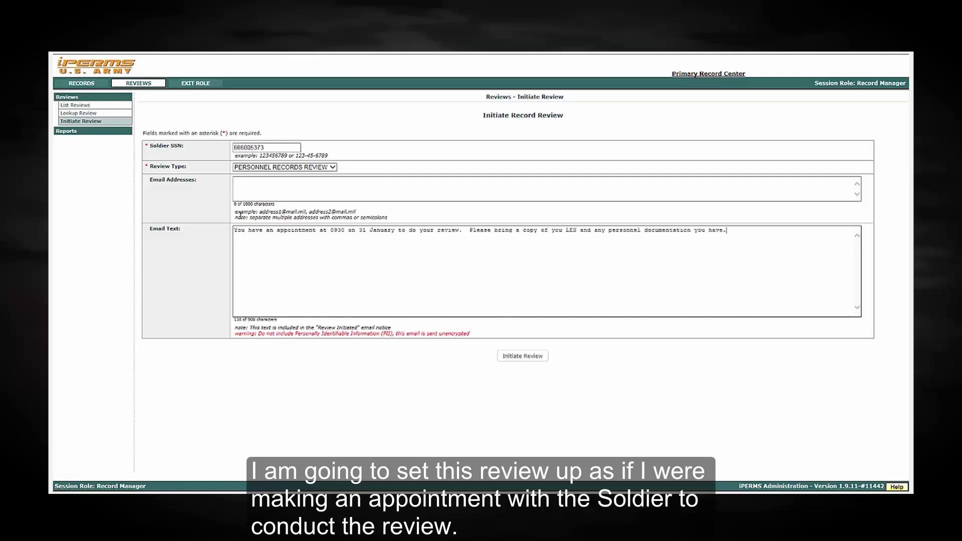
- Submit the review, answer Yes to Soldier Present, and close the signing PDF
left_click(536, 357)
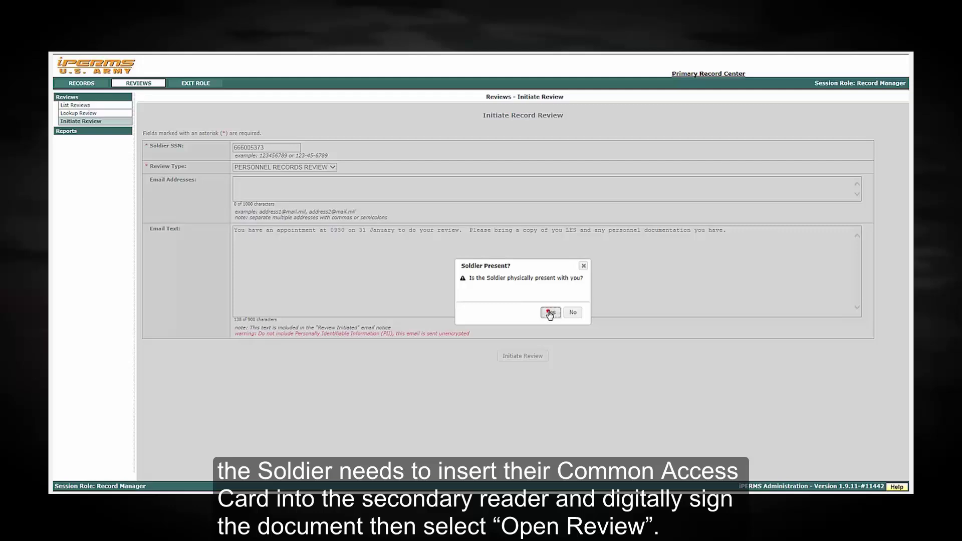
left_click(550, 313)
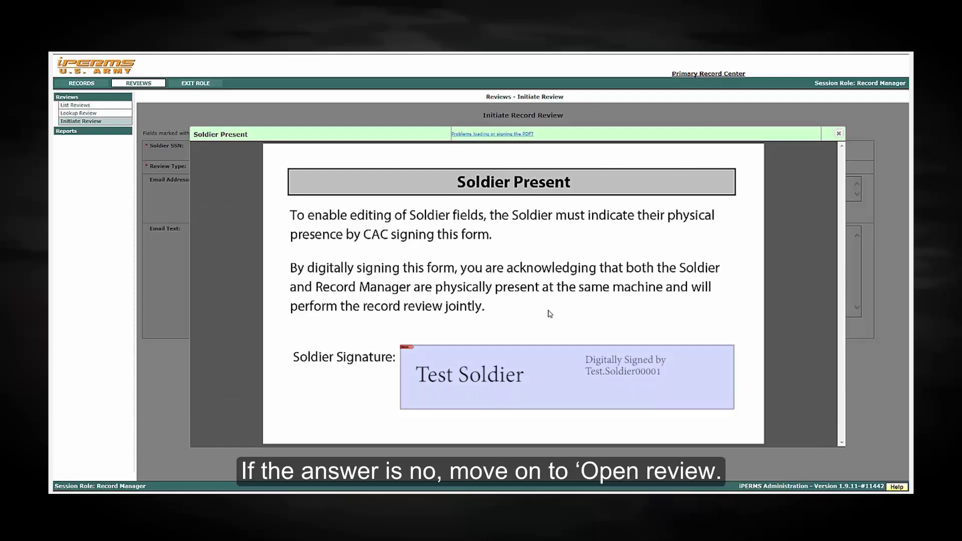
left_click(839, 134)
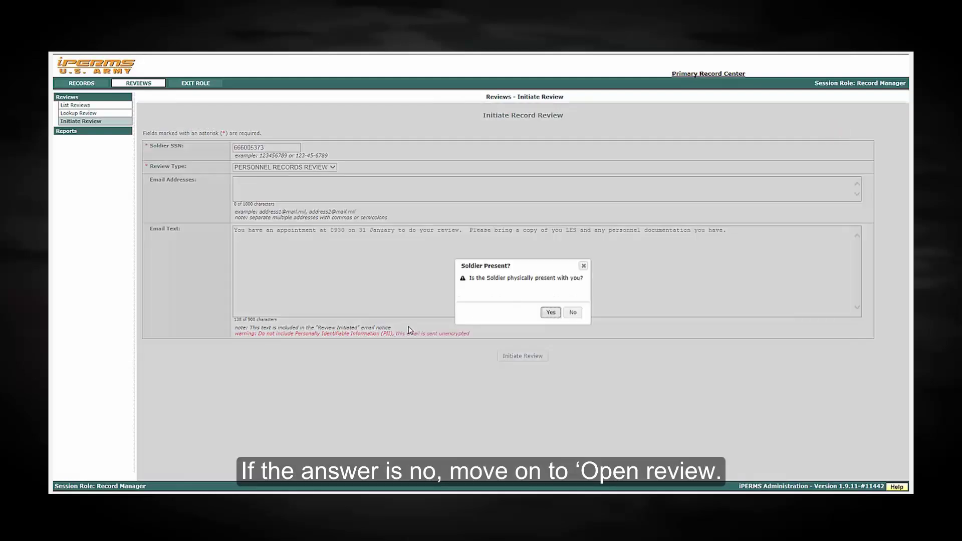
- Answer No to Soldier Present, then go to the List Reviews criteria form
left_click(573, 312)
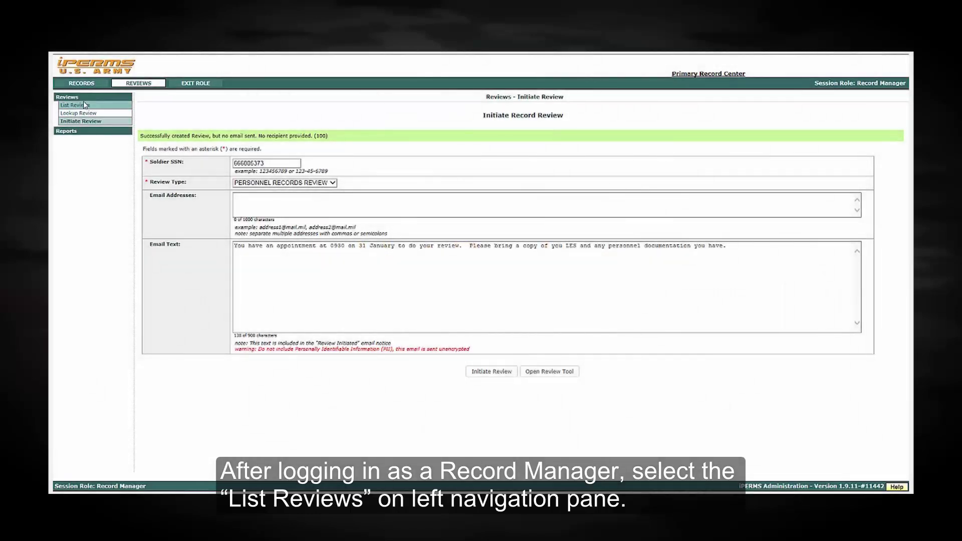
left_click(84, 104)
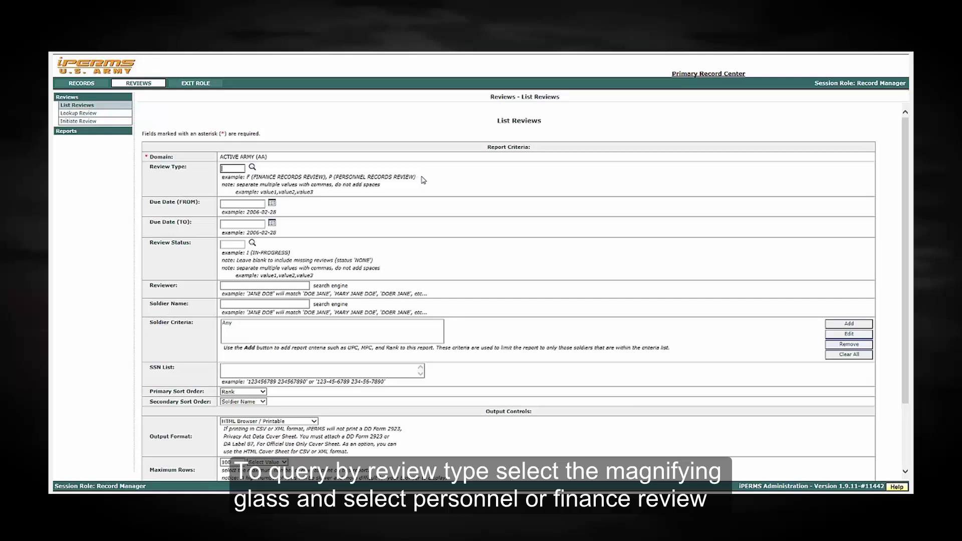
left_click(252, 167)
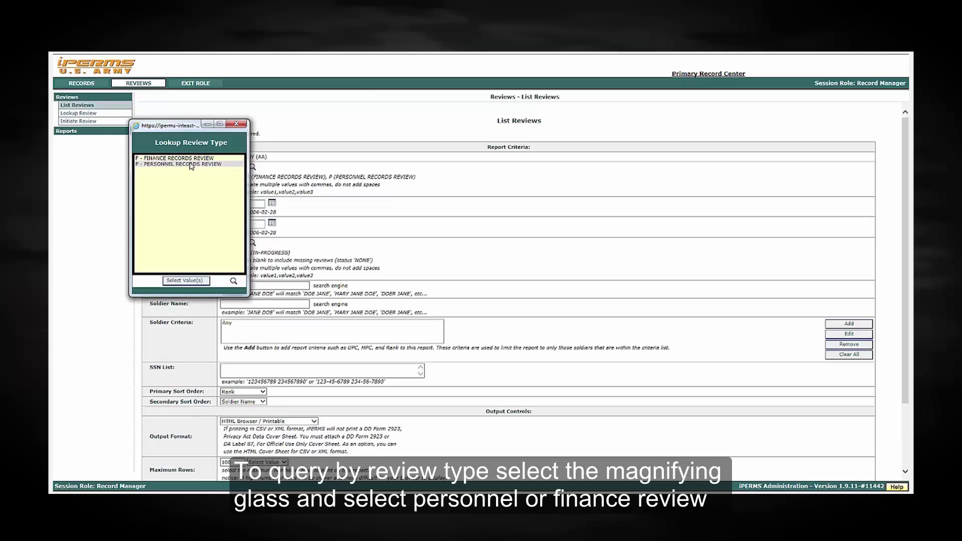
left_click(361, 203)
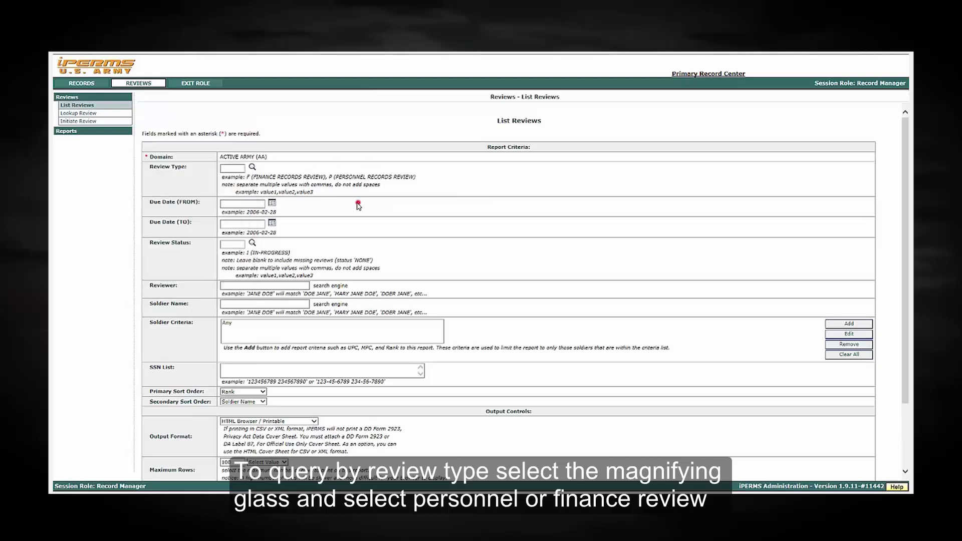
left_click(272, 203)
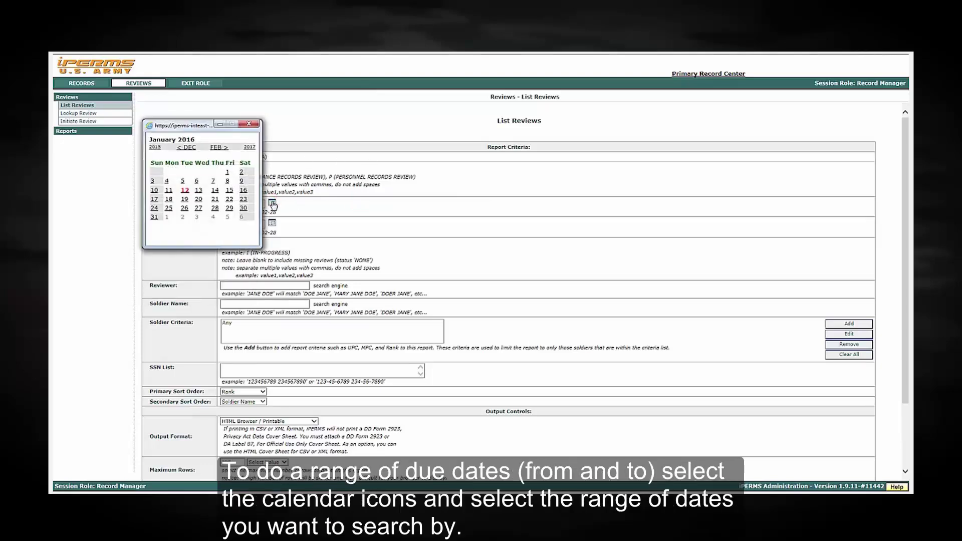
left_click(333, 204)
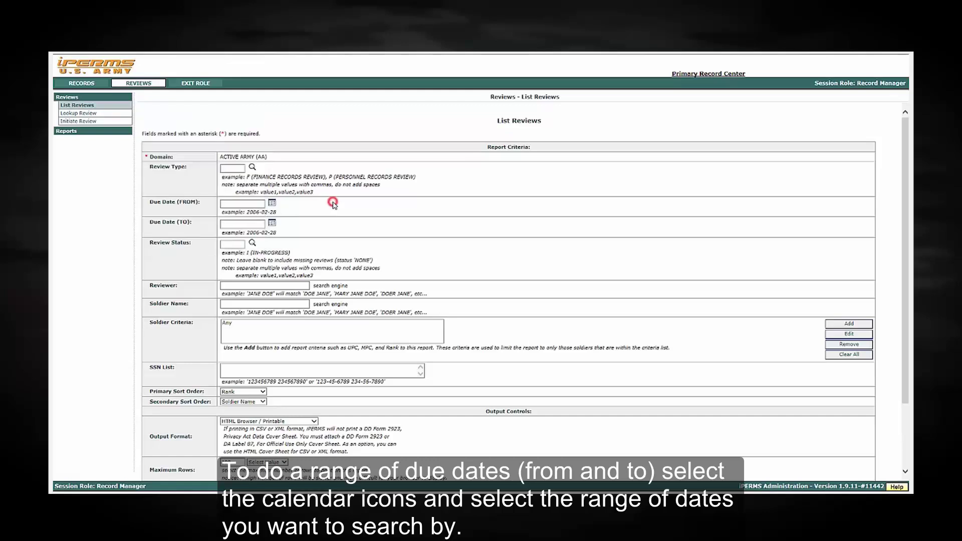
left_click(252, 244)
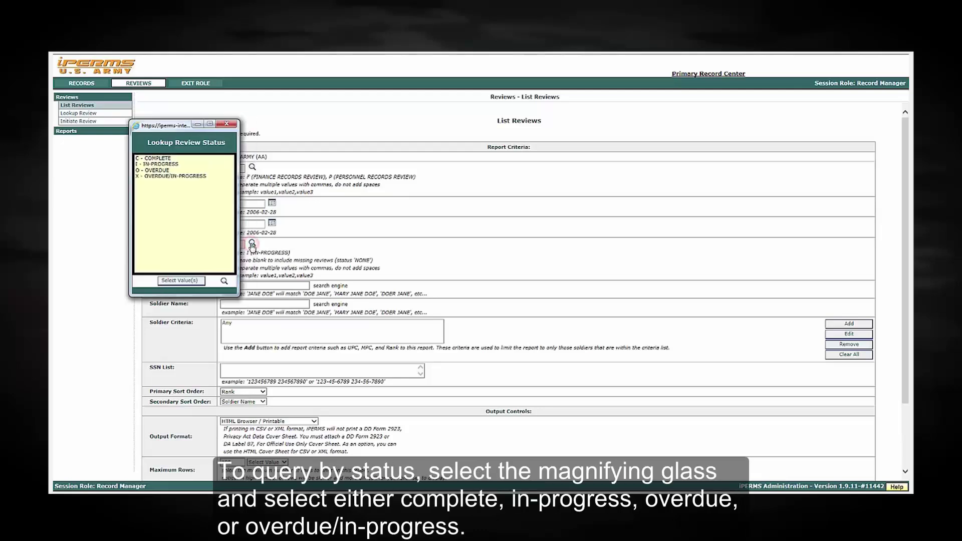
left_click(296, 261)
left_click(253, 285)
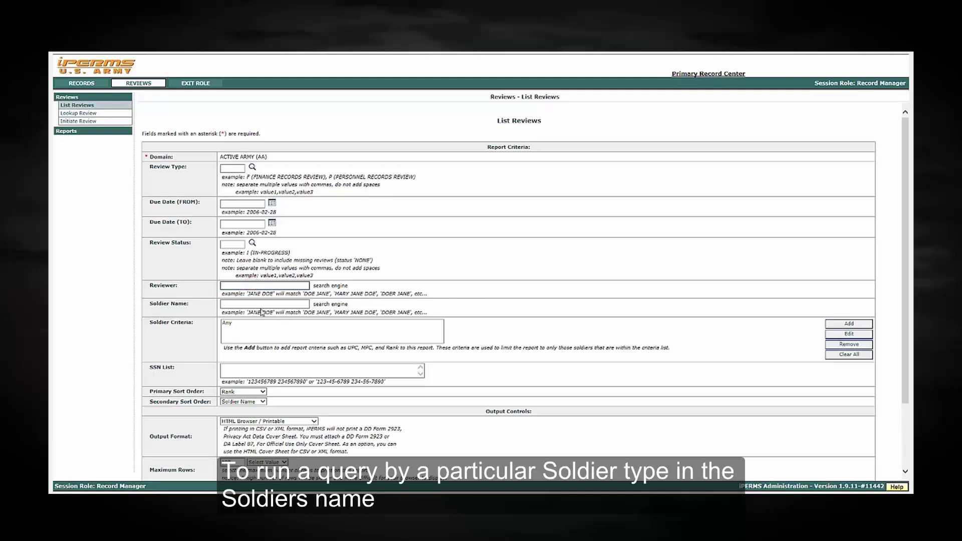
left_click(247, 303)
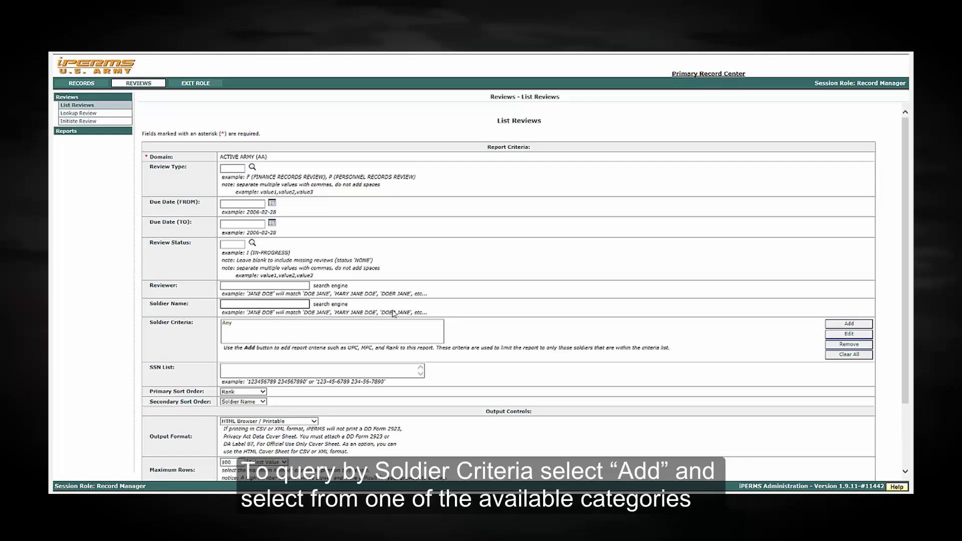
left_click(842, 326)
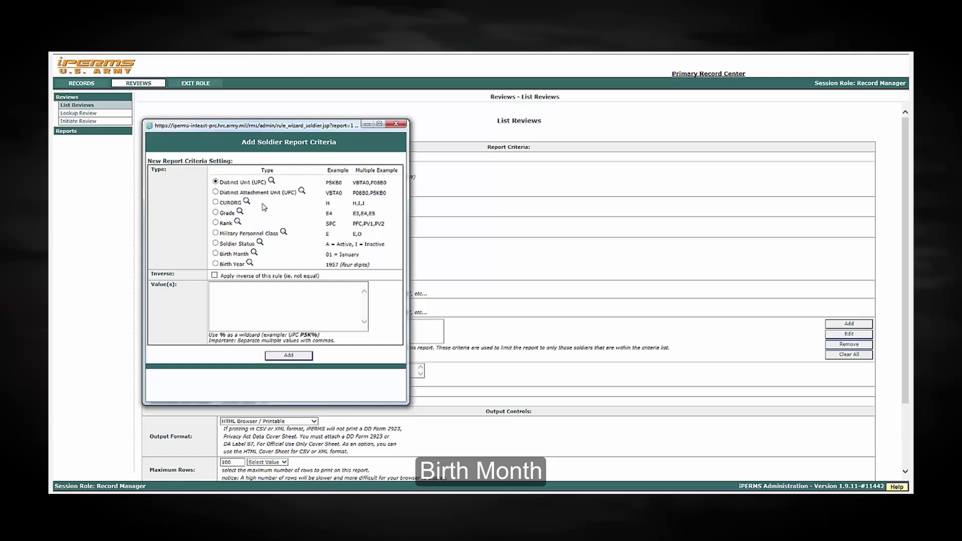
left_click(396, 124)
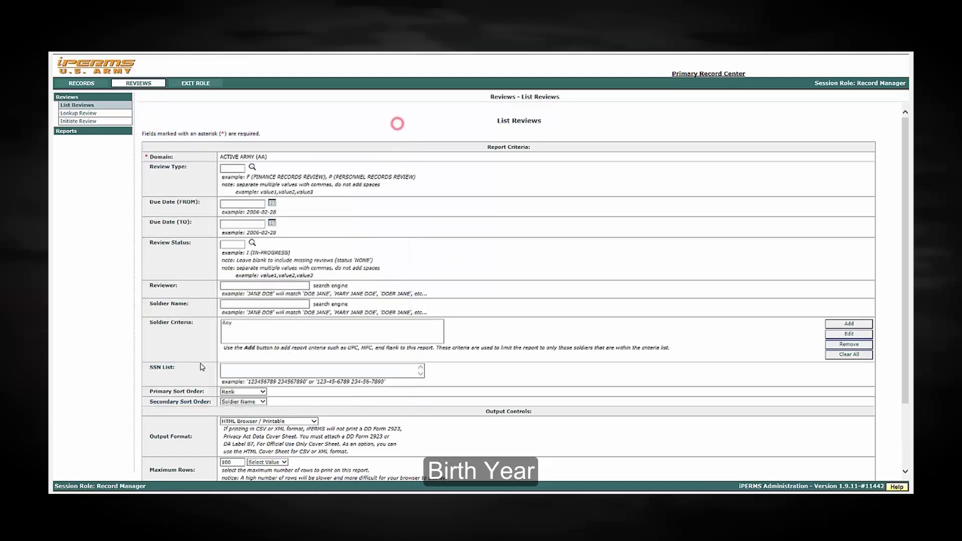
left_click(235, 368)
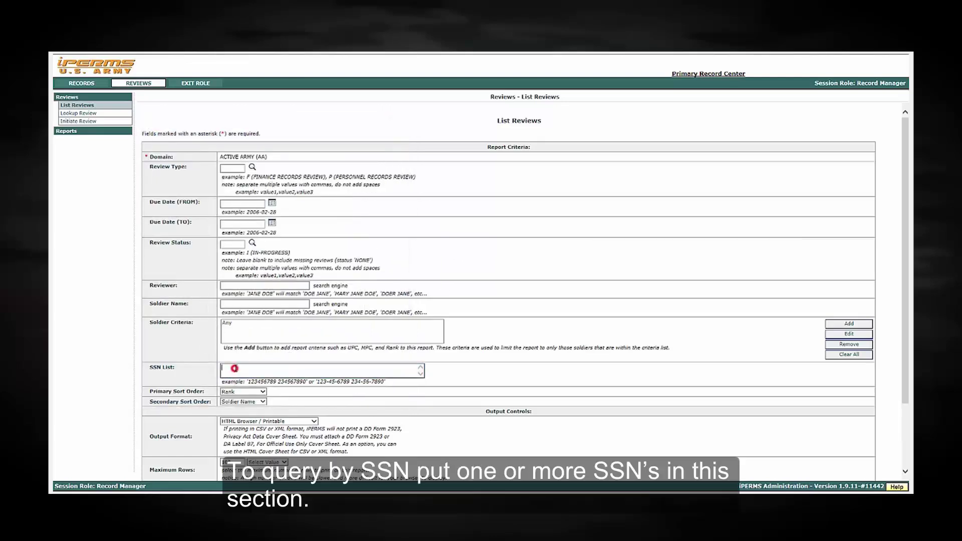
- Keep Rank as the primary sort order and 100 as the maximum rows
left_click(262, 393)
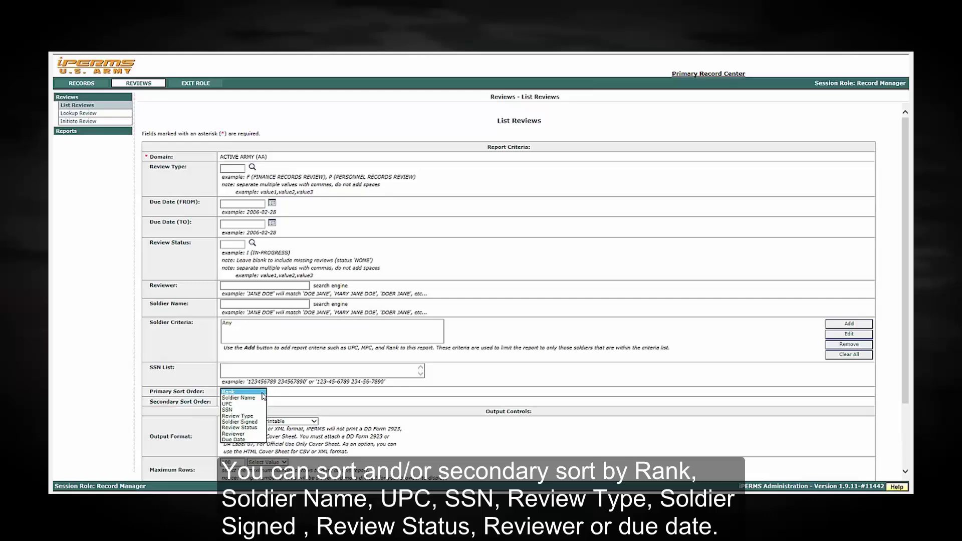
left_click(308, 407)
scroll(307, 431, "down", 3)
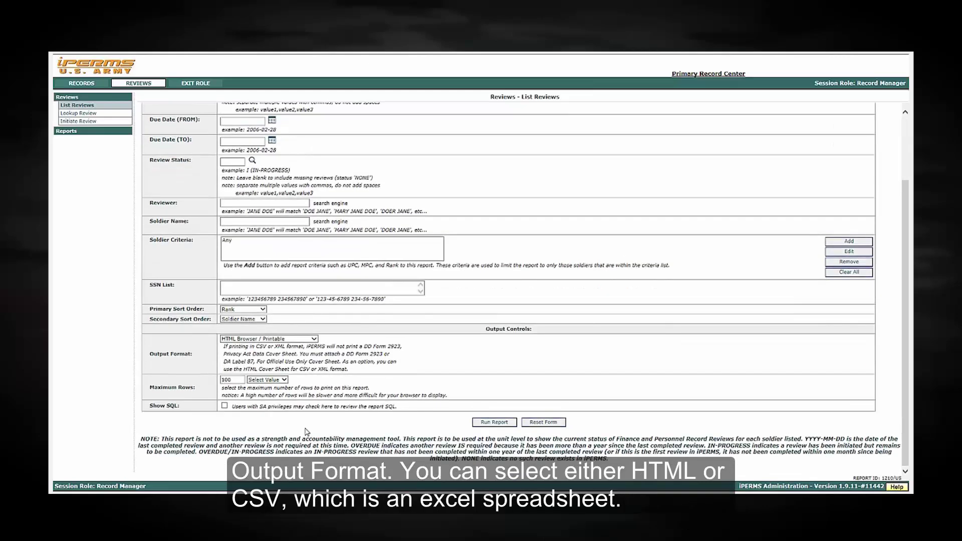
left_click(283, 381)
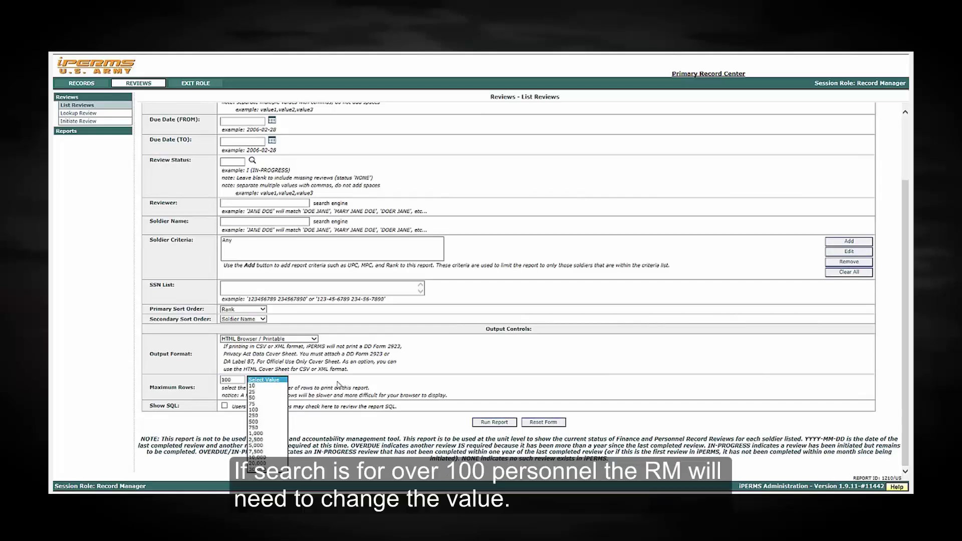
left_click(338, 385)
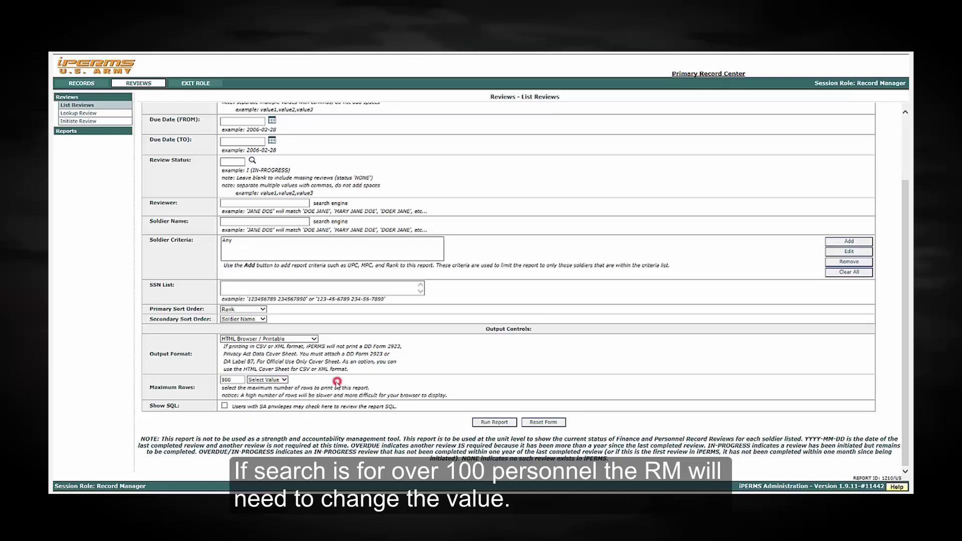
- Run the List Reviews report showing Active Army review statuses and due dates by rank
left_click(494, 423)
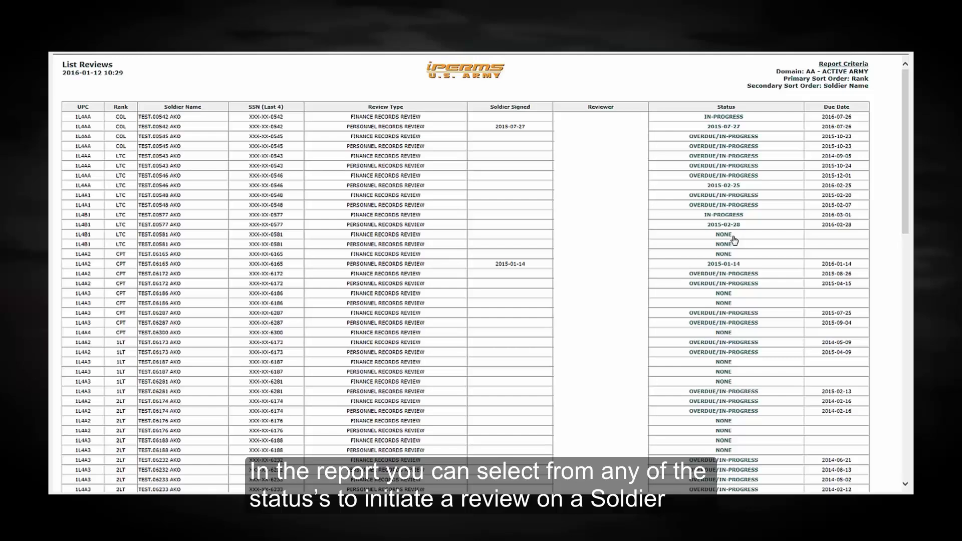
- Open the Unit Detail report form and enter 1l4a5 in the UPC (Unit) field
left_click(731, 235)
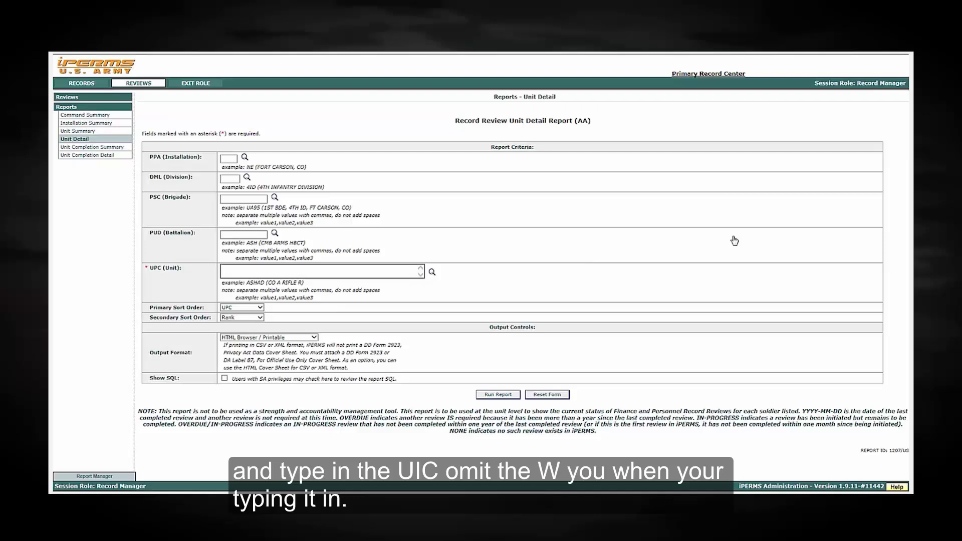
type("1l4a5")
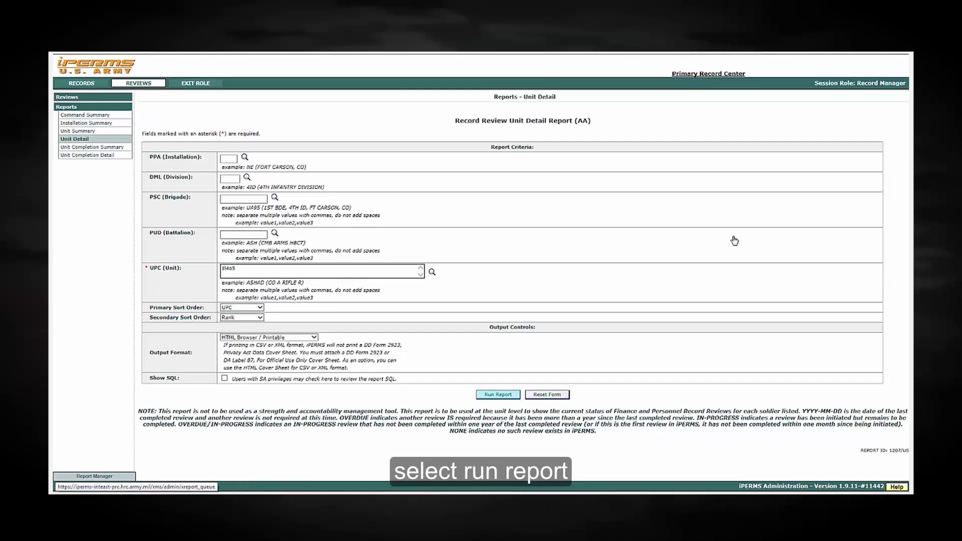
- Run the 1L4A5 Unit Detail report and open a soldier's Finance Records Review initiation from NONE
key("Return")
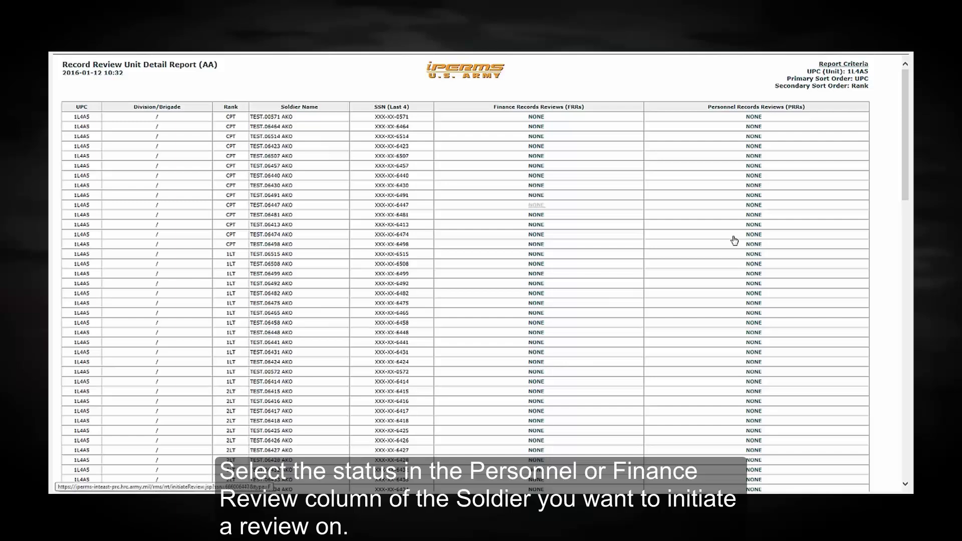
key("Return")
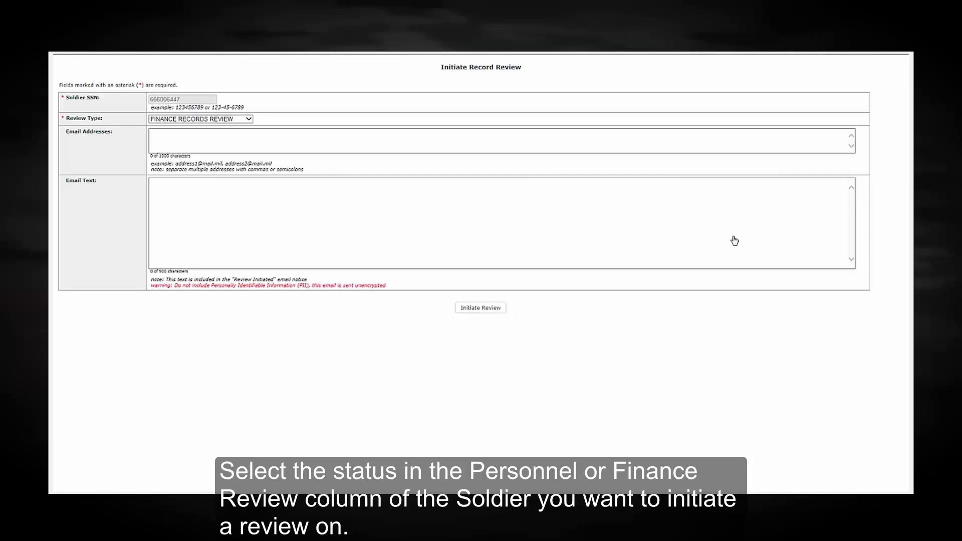